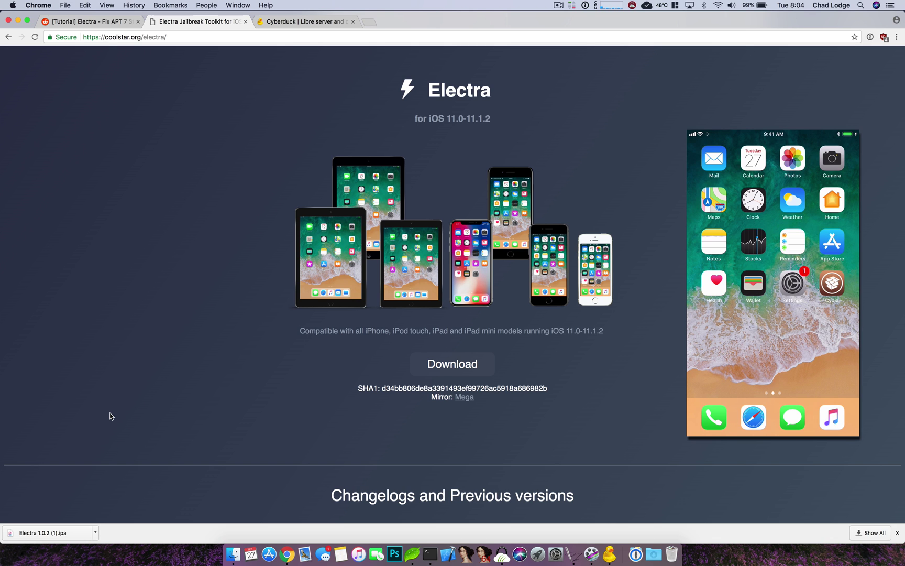
pyautogui.scroll(-3, 220, 385)
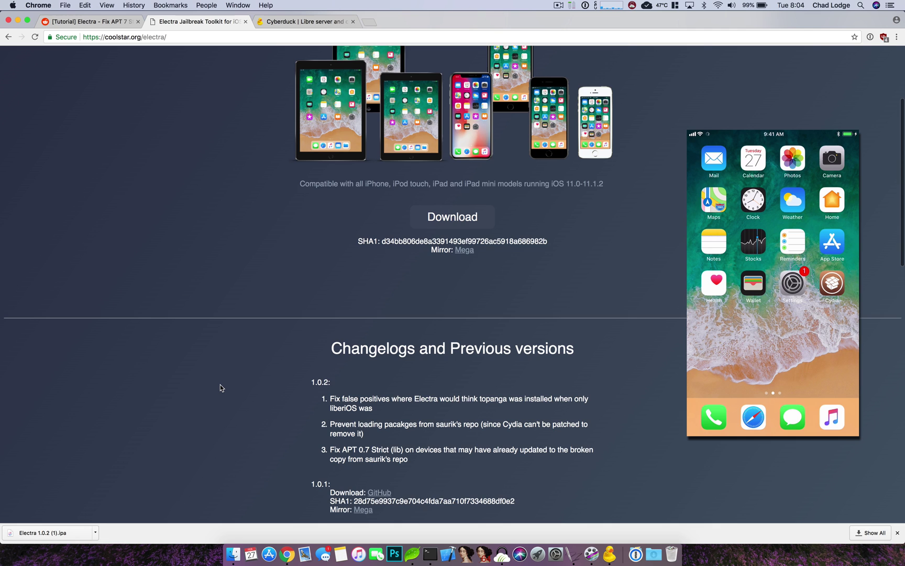
pyautogui.scroll(-1, 220, 387)
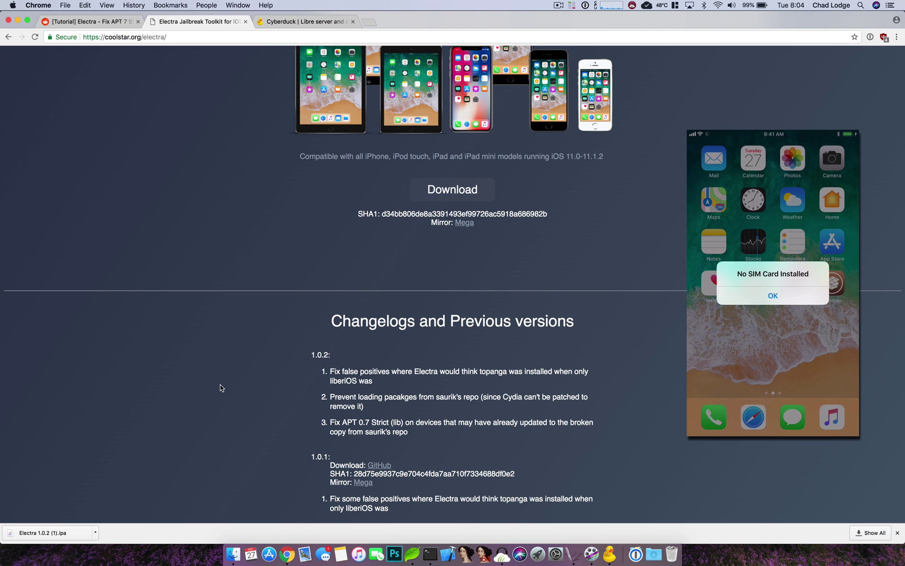
pyautogui.scroll(4, 220, 387)
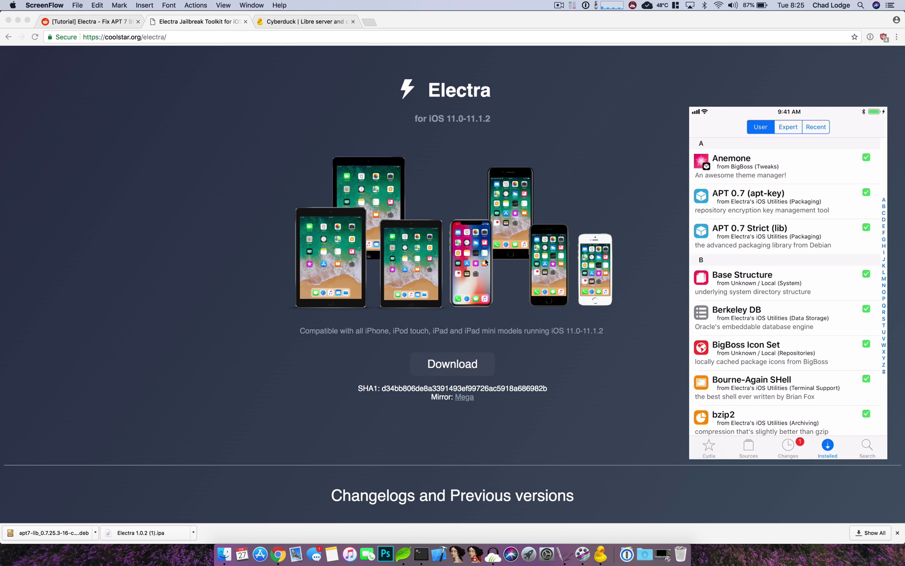
# Launch Cyberduck from Launchpad and move its empty bookmarks window up and to the left.
pyautogui.click(328, 24)
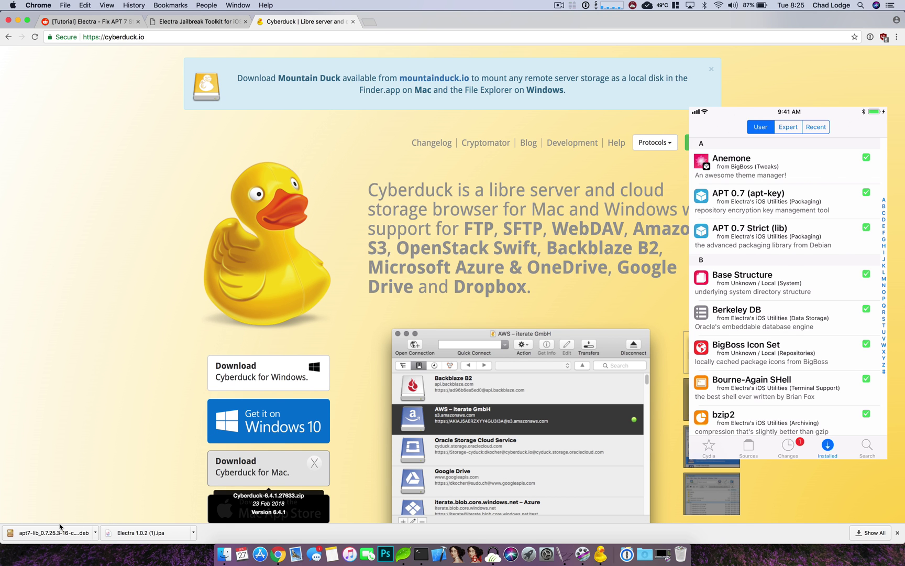
pyautogui.press('F4')
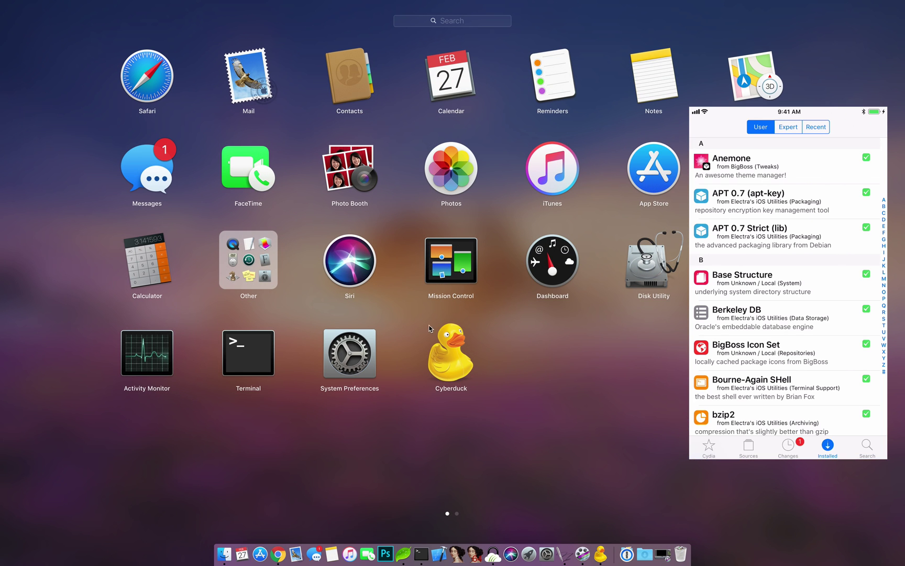
pyautogui.click(451, 357)
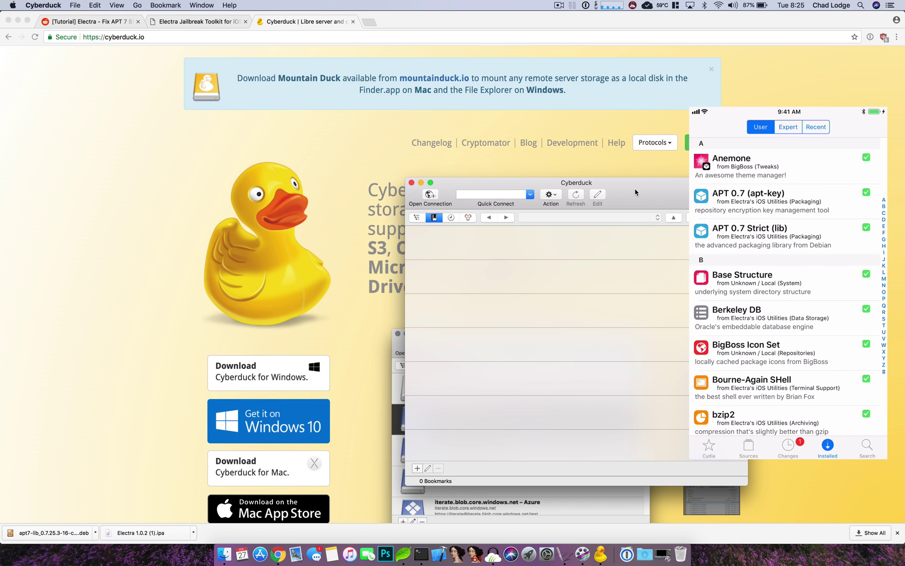
pyautogui.moveTo(616, 191); pyautogui.dragTo(560, 159)
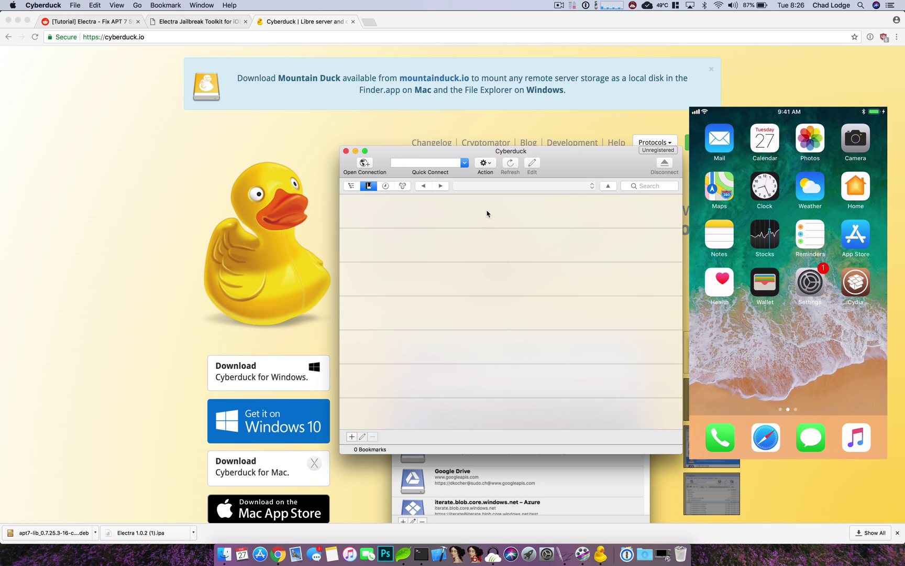
# Open an SFTP connection to server 11.11.0.18 with username root and the root password.
pyautogui.click(373, 164)
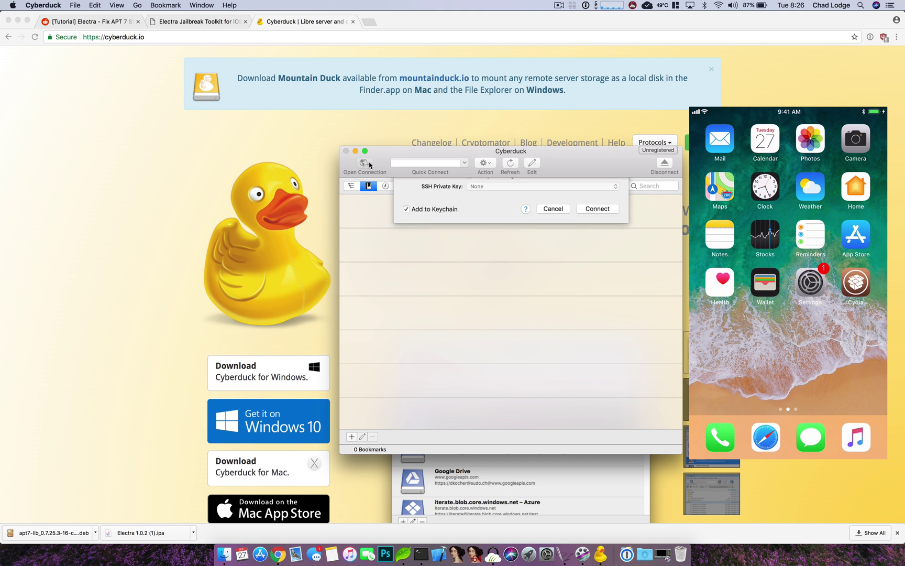
pyautogui.click(455, 192)
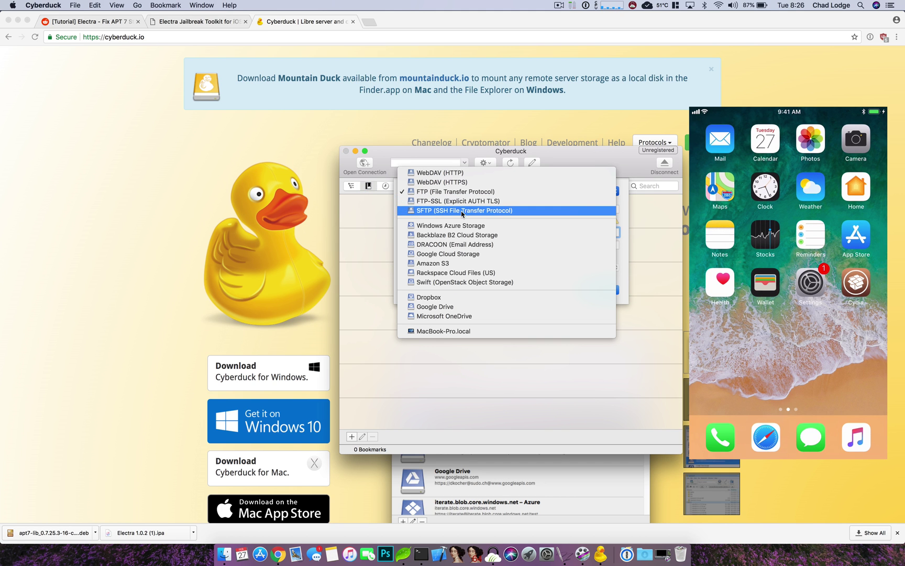
pyautogui.click(464, 211)
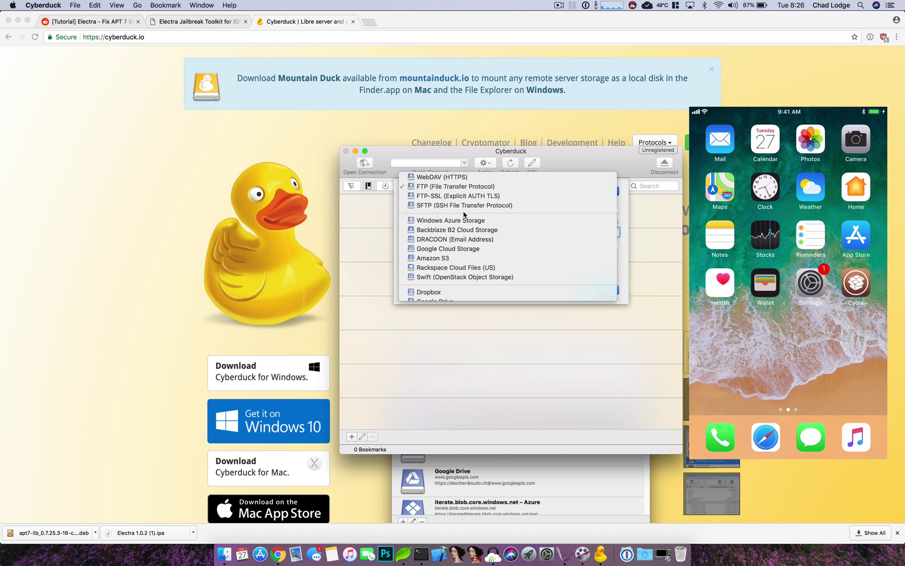
pyautogui.click(479, 208)
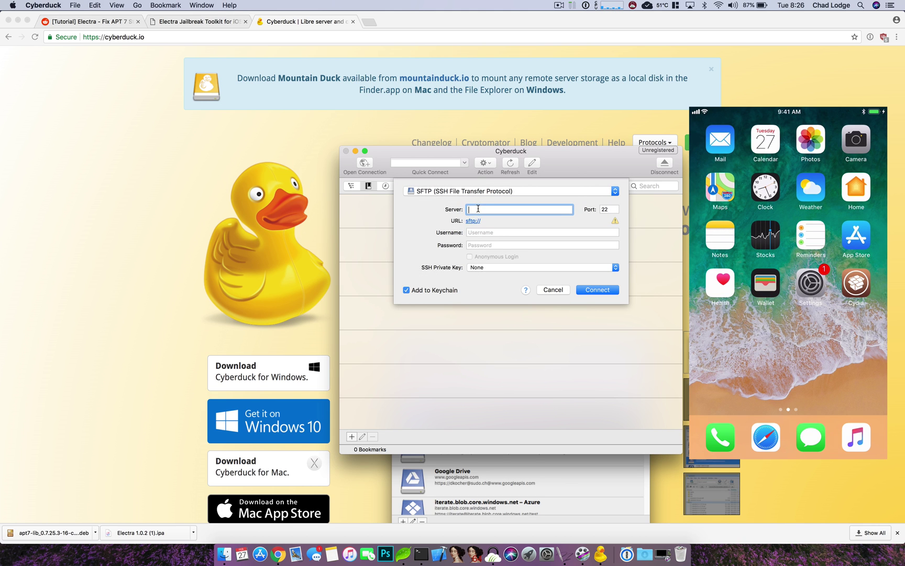
pyautogui.write('11.11.0.18')
pyautogui.click(504, 234)
pyautogui.write('root')
pyautogui.press('Tab')
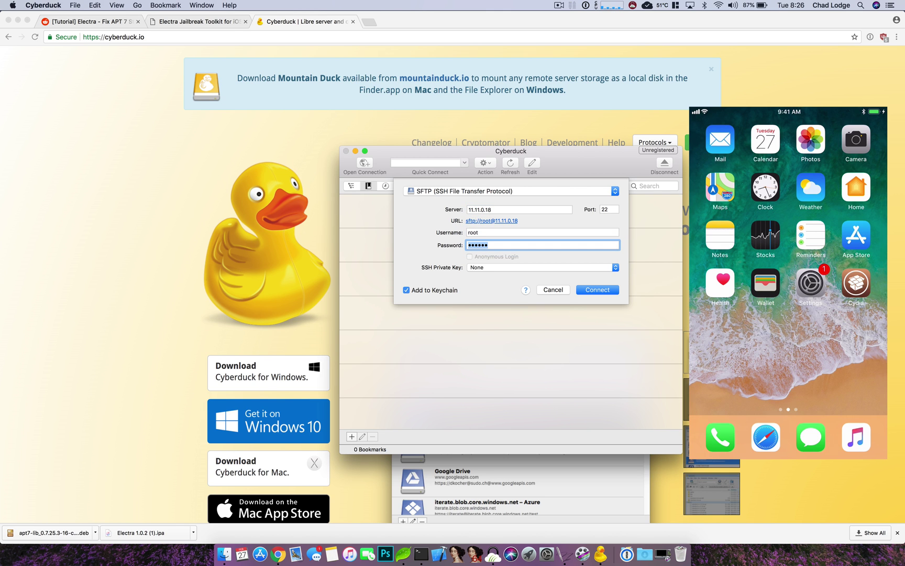
pyautogui.write('al')
pyautogui.click(594, 291)
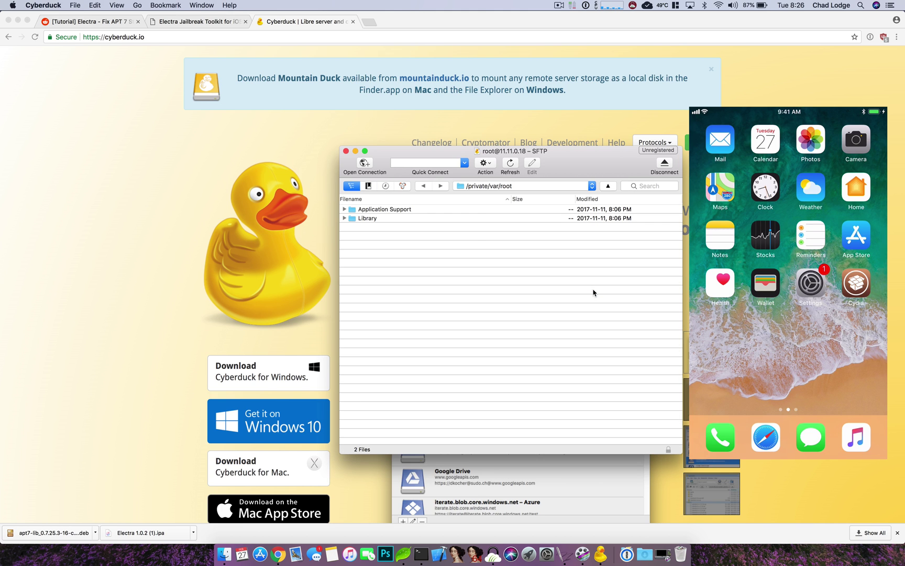
# Switch the remote path to / and select the two apt7-lib .deb files listed there.
pyautogui.click(553, 189)
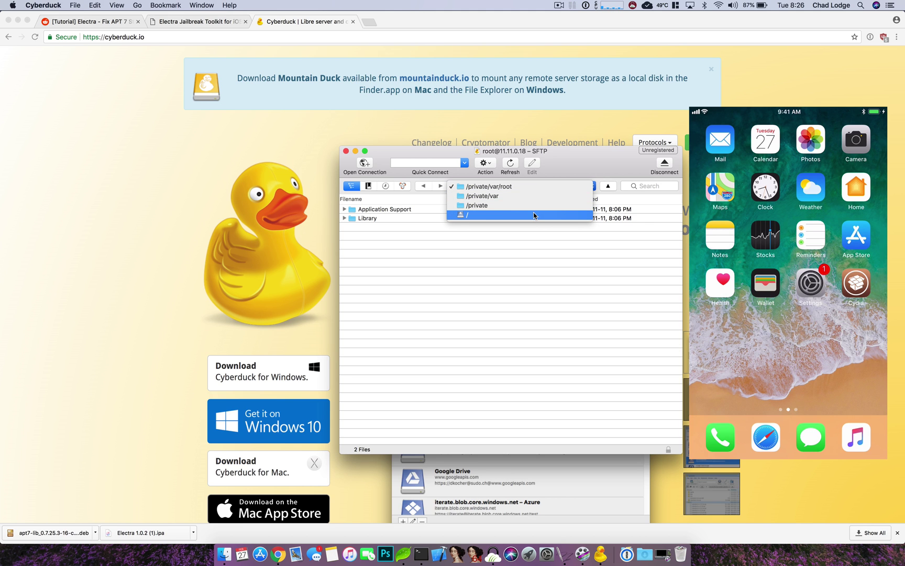
pyautogui.click(482, 213)
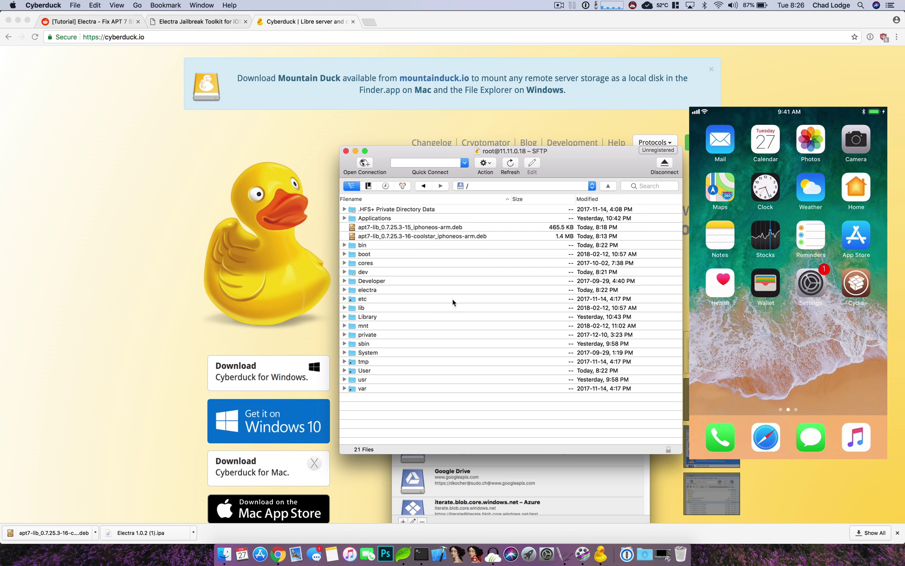
pyautogui.click(421, 228)
pyautogui.click(425, 237)
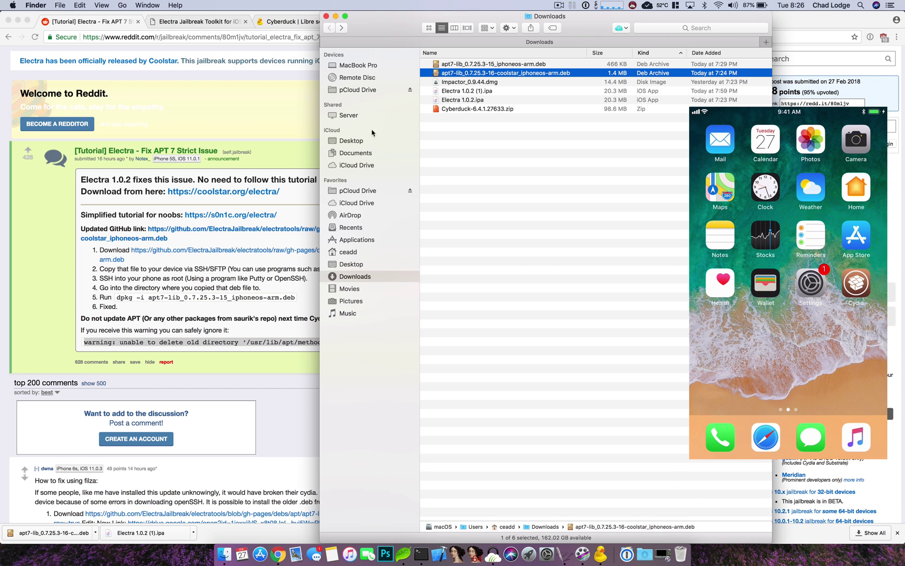
# Select both apt7-lib .deb files in Downloads, then launch Terminal from the Dock.
pyautogui.click(480, 65)
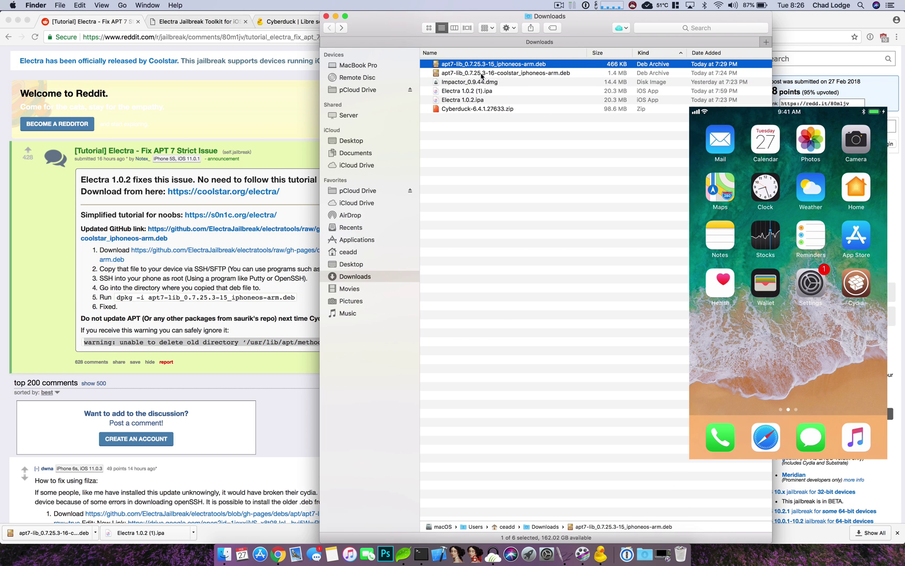
pyautogui.click(482, 74)
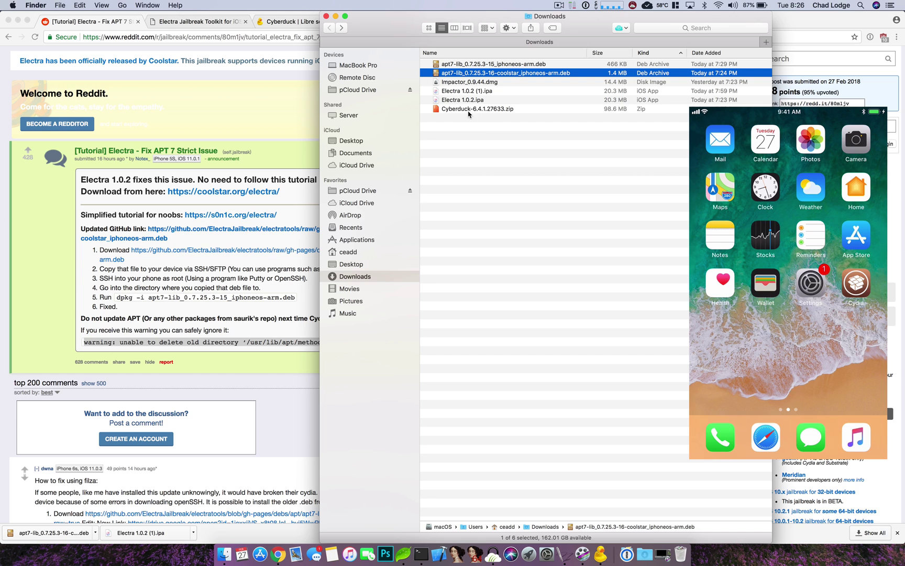
pyautogui.click(420, 554)
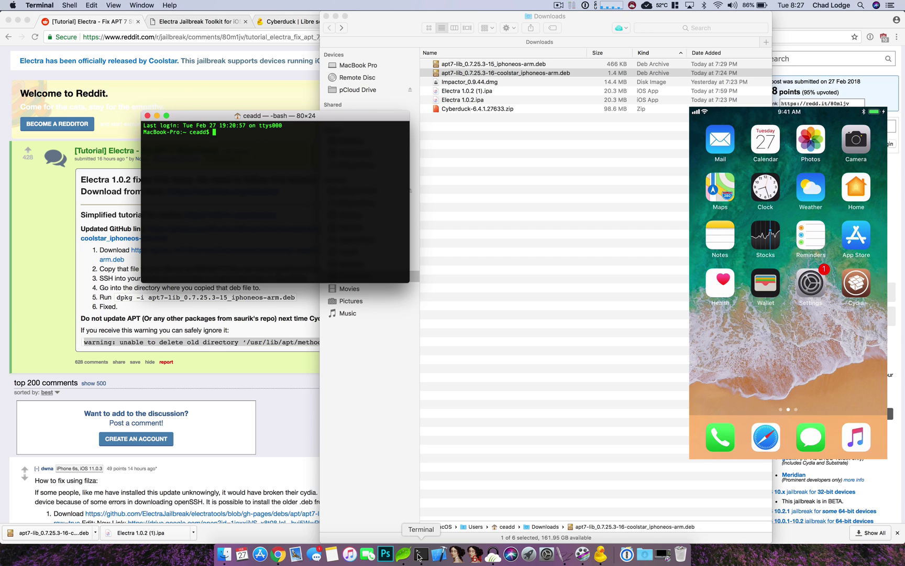
pyautogui.moveTo(409, 282); pyautogui.dragTo(601, 385)
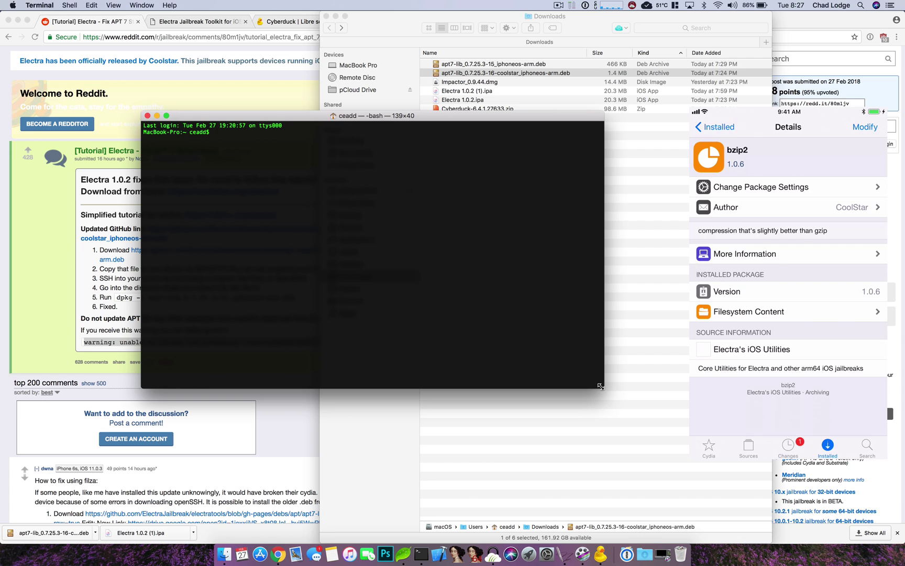
pyautogui.write('ssh root@11.11.0.18')
pyautogui.press('Return')
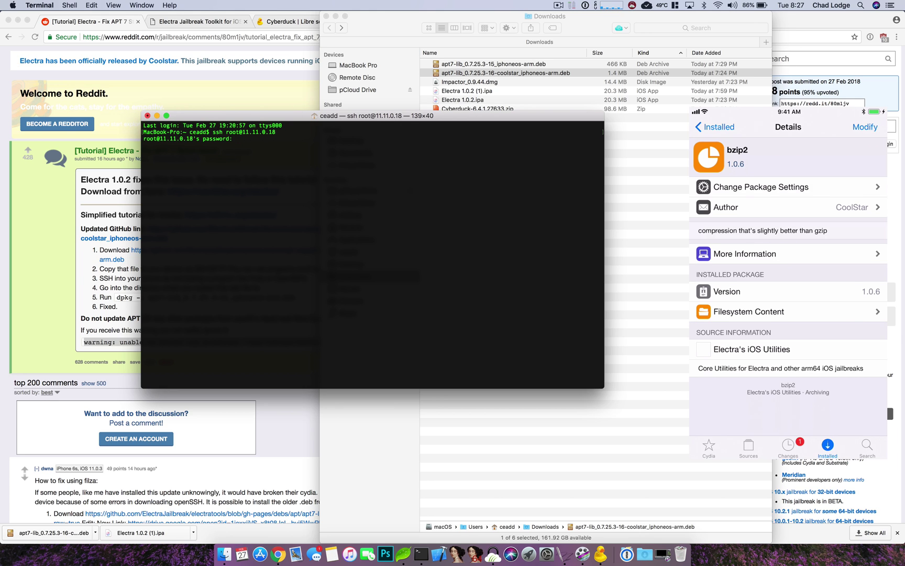
pyautogui.write('alpine')
pyautogui.press('Return')
# Change to /, list its files, and start typing the dpkg -i command.
pyautogui.write('cd')
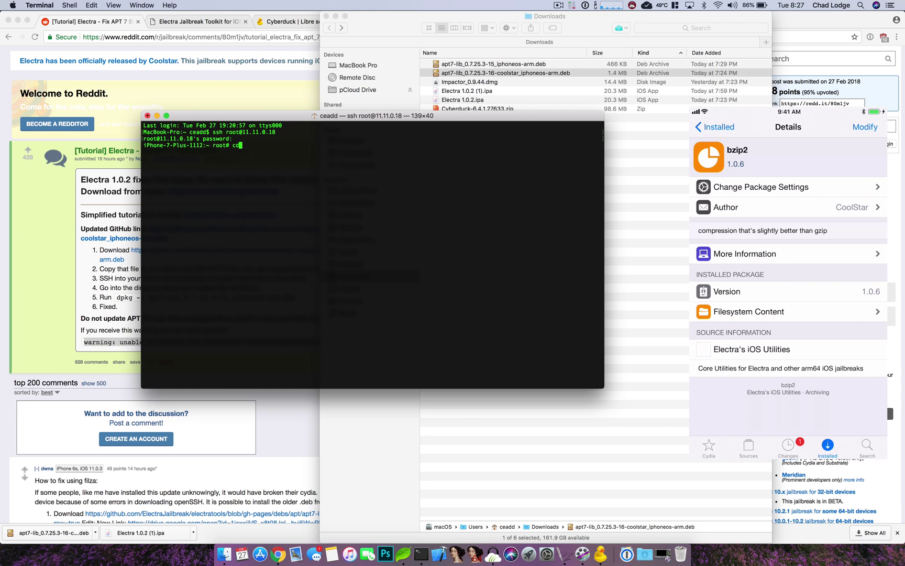
pyautogui.write(' /')
pyautogui.press('Return')
pyautogui.write('ls')
pyautogui.press('Return')
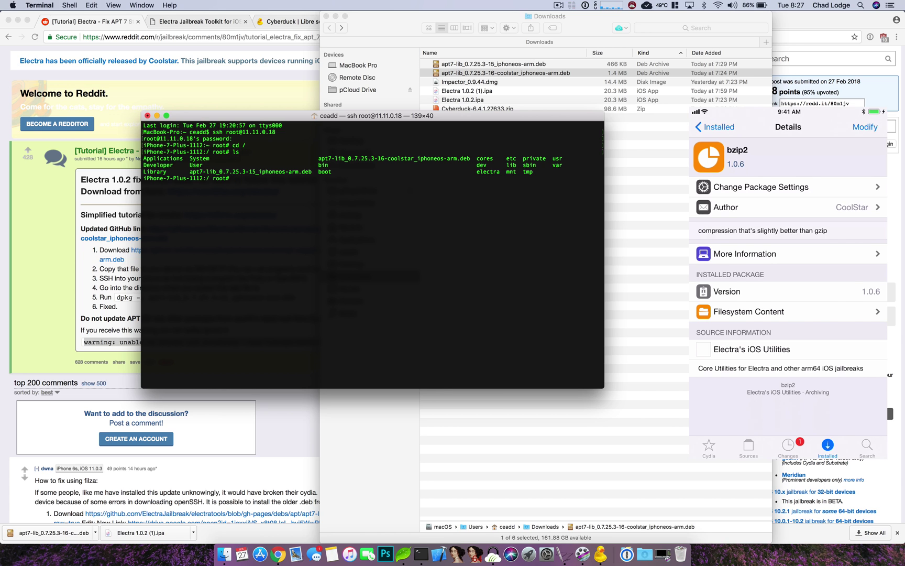
pyautogui.write('dpkj')
pyautogui.write(' -i')
pyautogui.press('Left')
pyautogui.press('Left')
pyautogui.press('Left')
pyautogui.press('Right')
pyautogui.press('Right')
pyautogui.press('Right')
# Run dpkg -i on apt7-lib_0.7.25.3-15_iphoneos-arm.deb, copying the filename from the listing.
pyautogui.moveTo(188, 170); pyautogui.dragTo(297, 172)
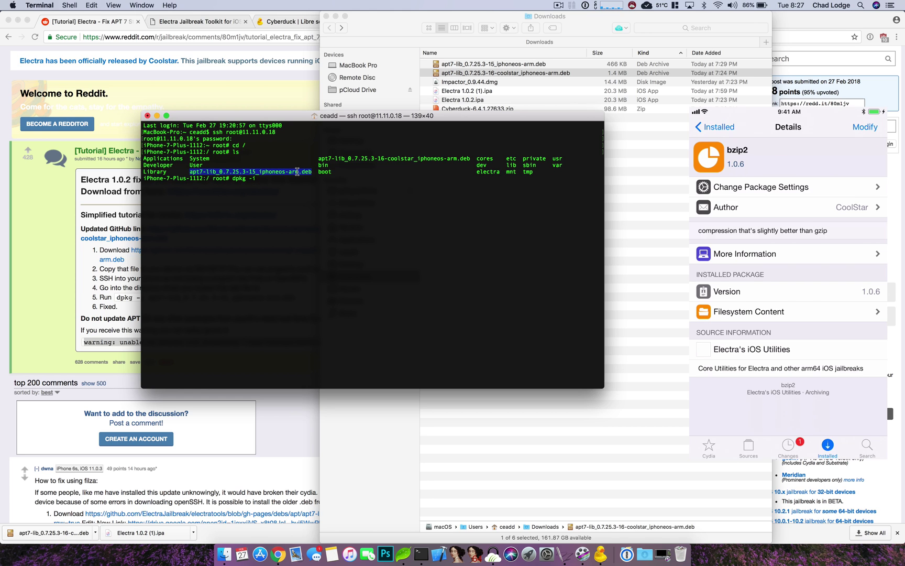
pyautogui.rightClick(297, 172)
pyautogui.click(315, 223)
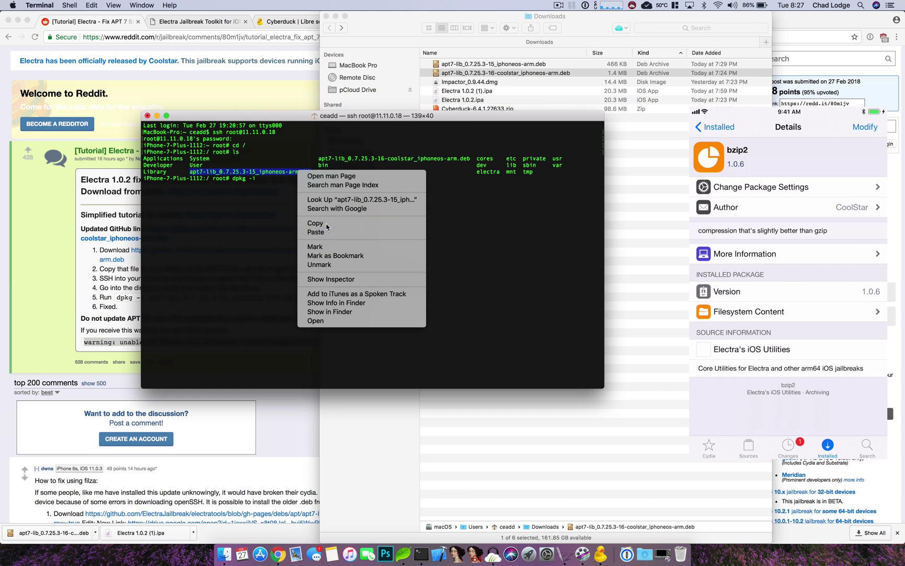
pyautogui.click(272, 189)
pyautogui.press('cmd+v')
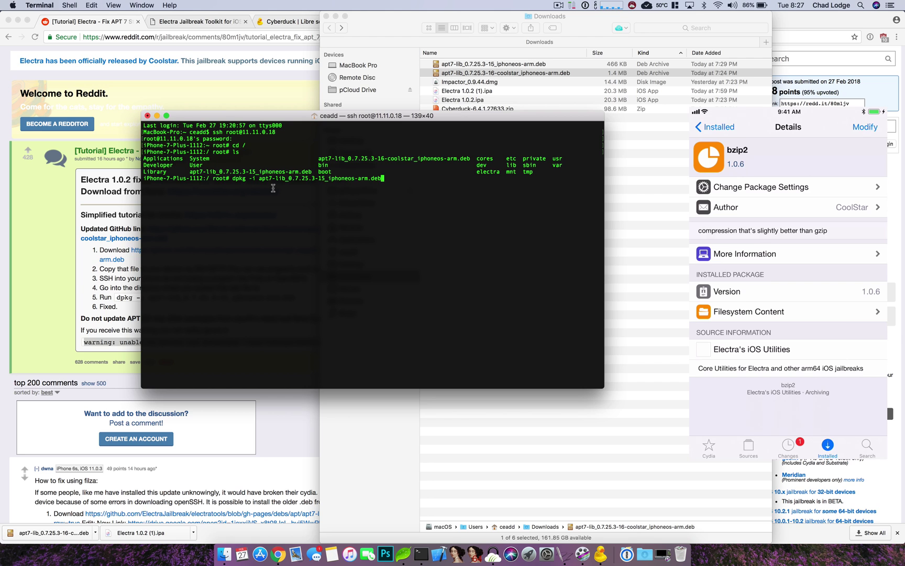
pyautogui.press('Return')
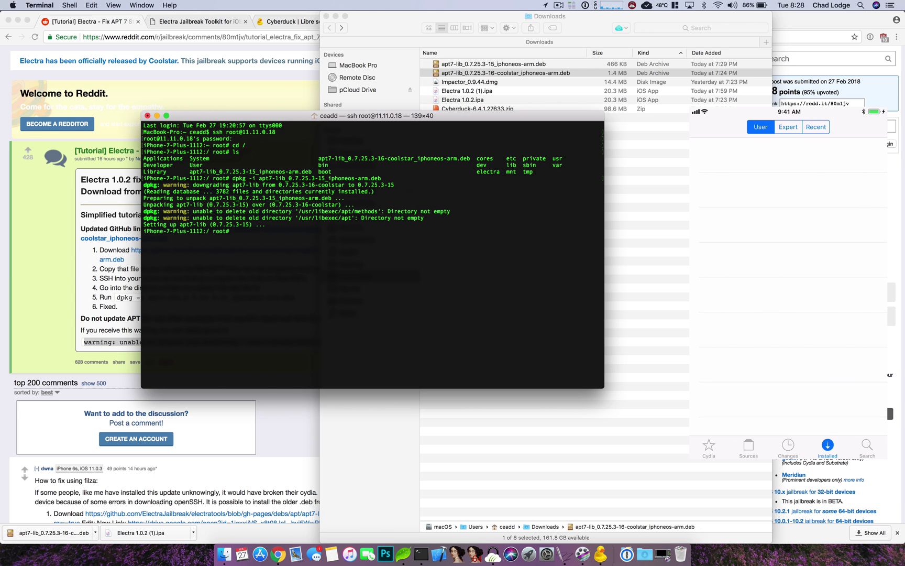
# Exit the SSH session and close the Terminal window.
pyautogui.write('exit')
pyautogui.press('Return')
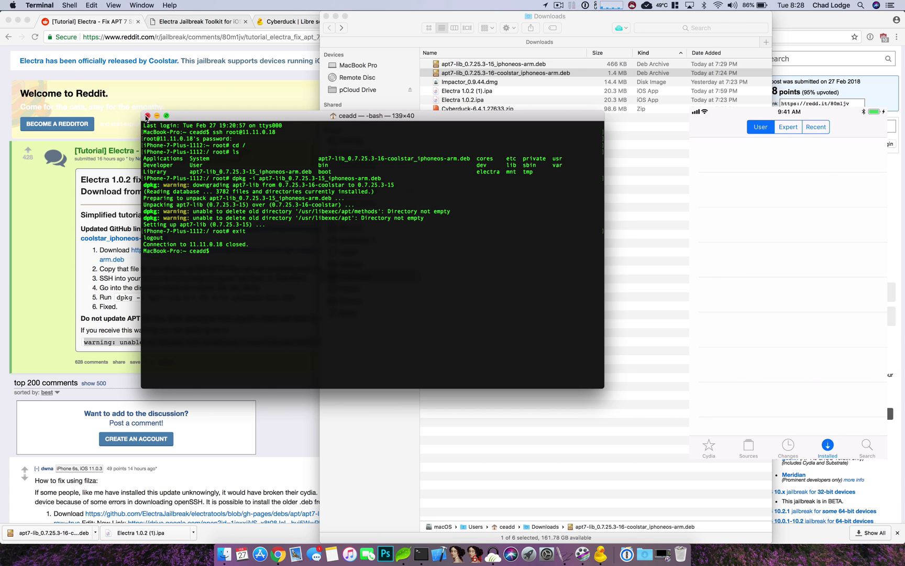
pyautogui.click(147, 116)
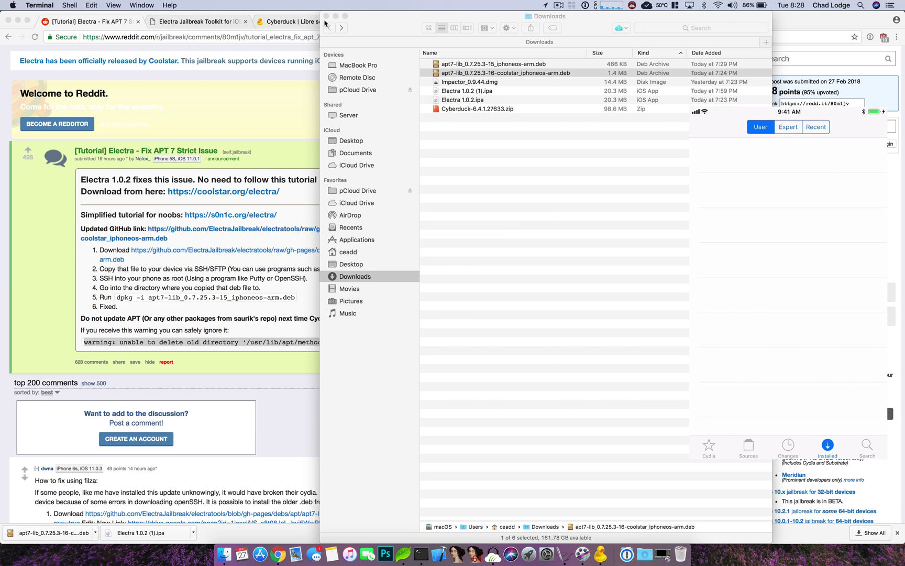
# Drag the coolstar .deb from Downloads into Cyberduck's root listing, confirm Overwrite, and hide Transfers.
pyautogui.moveTo(486, 74)
pyautogui.mouseDown()
pyautogui.moveTo(461, 80)
pyautogui.moveTo(485, 77)
pyautogui.mouseUp()
pyautogui.click(601, 555)
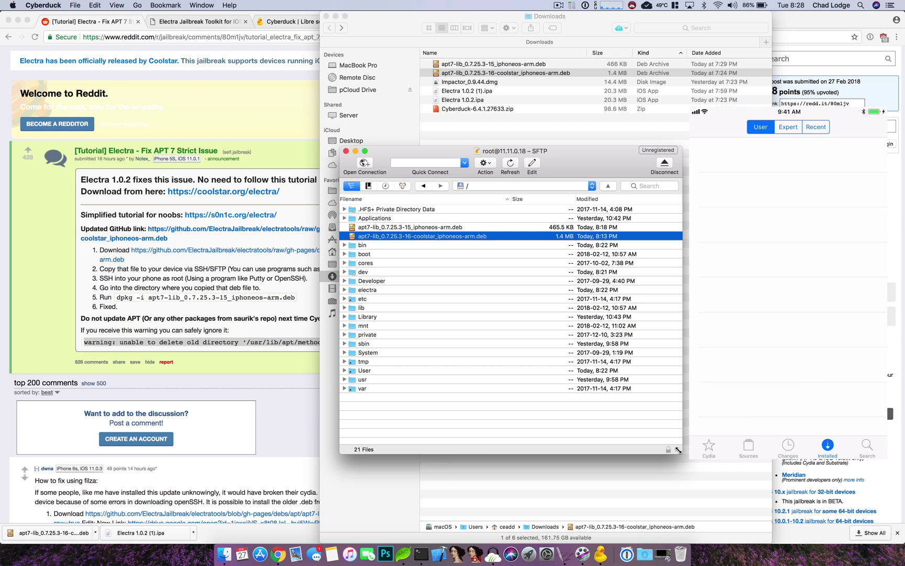
pyautogui.moveTo(680, 449); pyautogui.dragTo(730, 475)
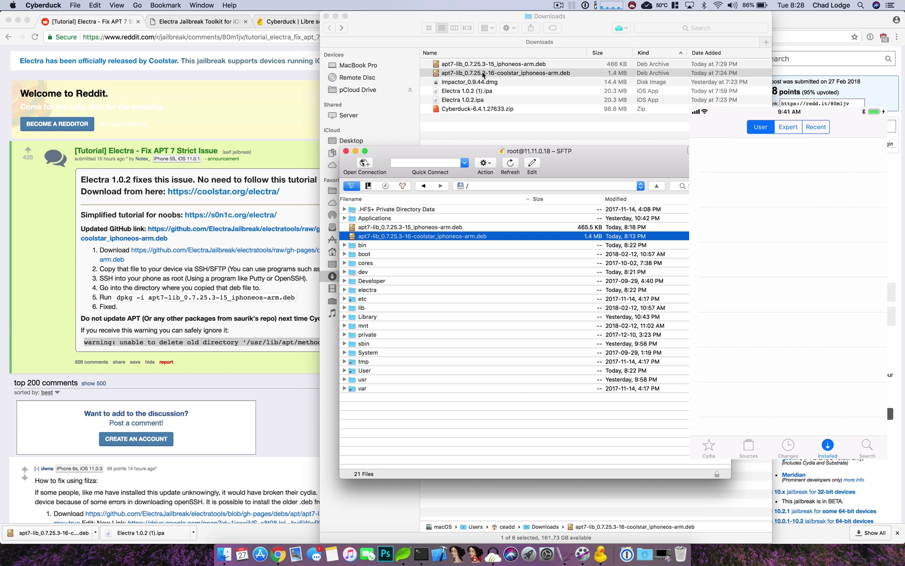
pyautogui.moveTo(483, 74); pyautogui.dragTo(479, 420)
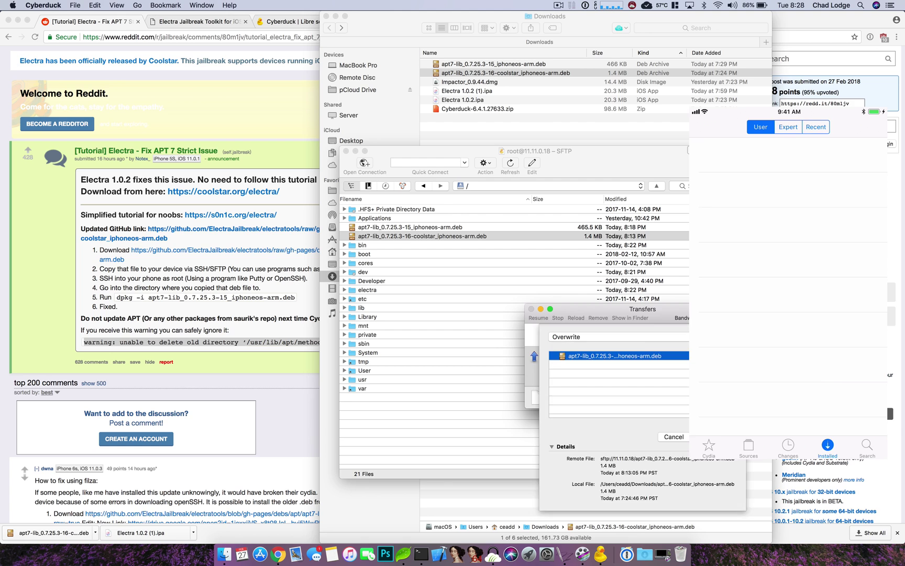
pyautogui.press('Return')
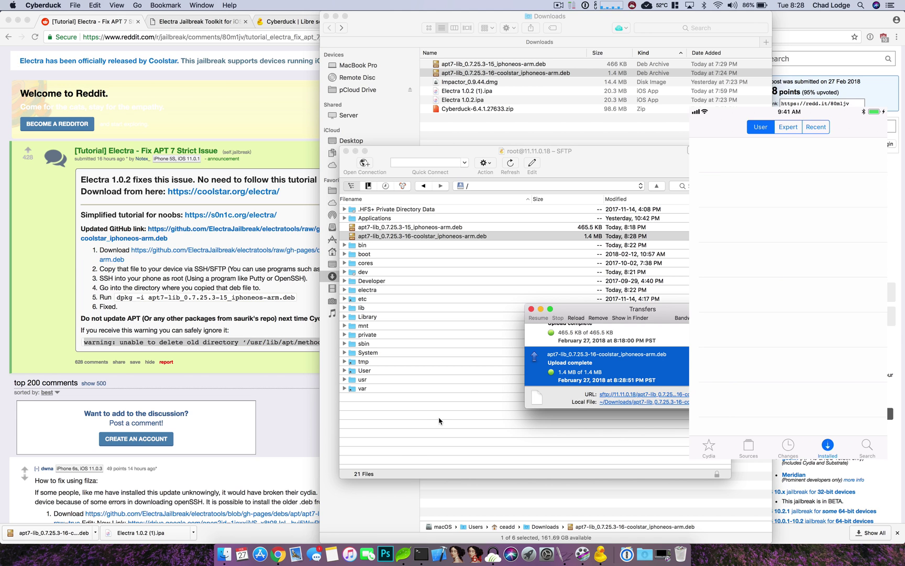
pyautogui.click(540, 310)
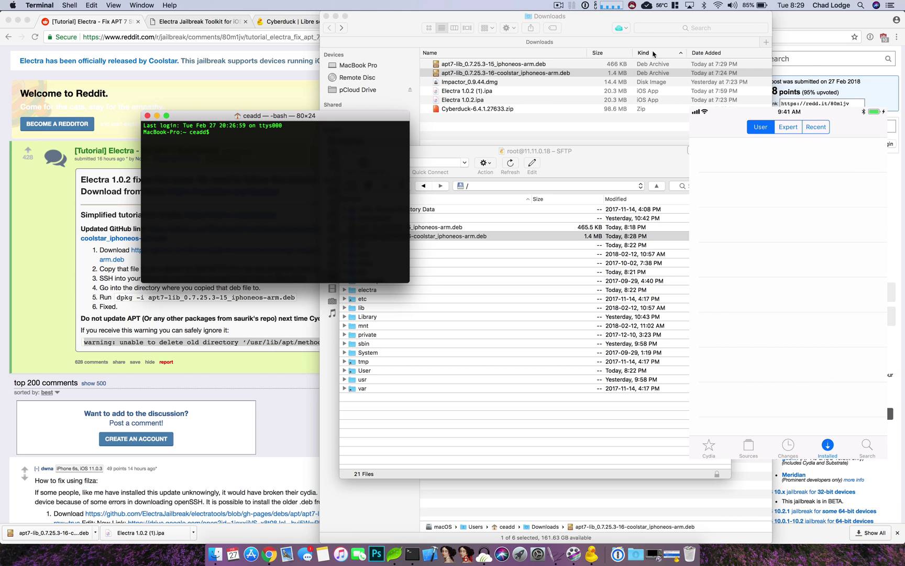
pyautogui.click(861, 6)
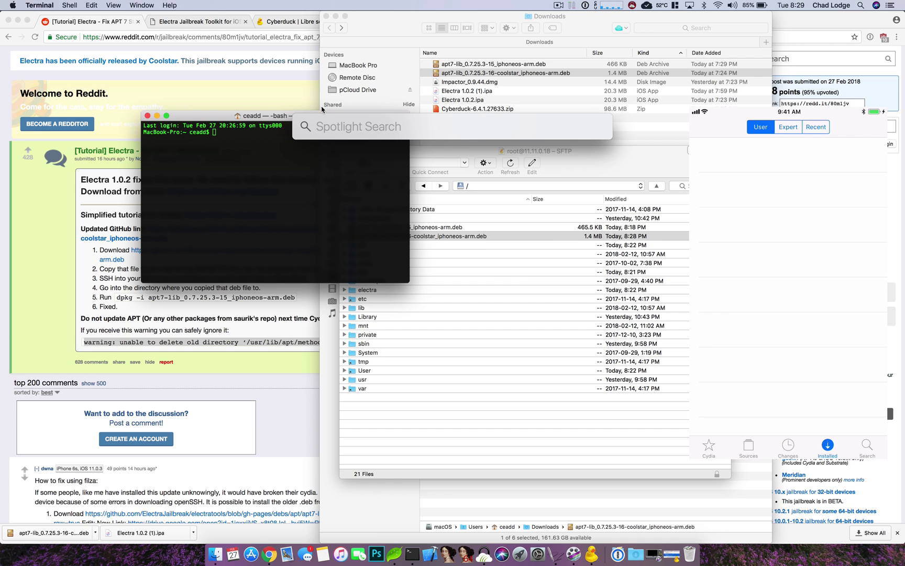
pyautogui.write('terminal.app')
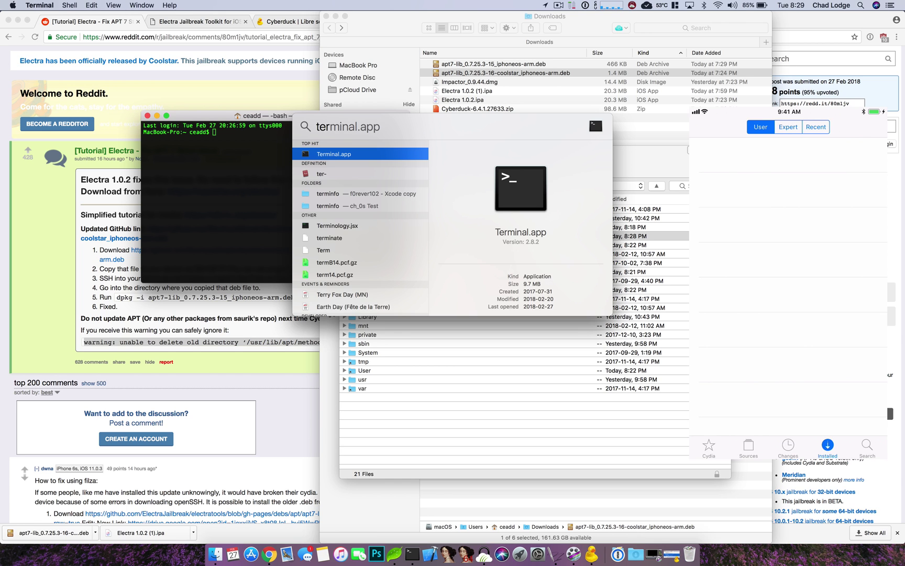
pyautogui.press('BackSpace')
pyautogui.press('BackSpace')
pyautogui.press('BackSpace')
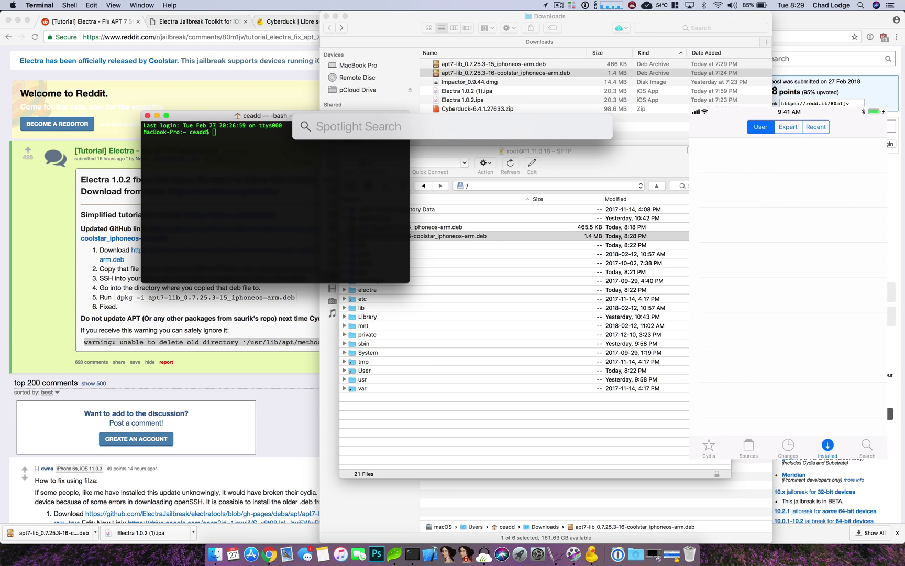
pyautogui.press('Escape')
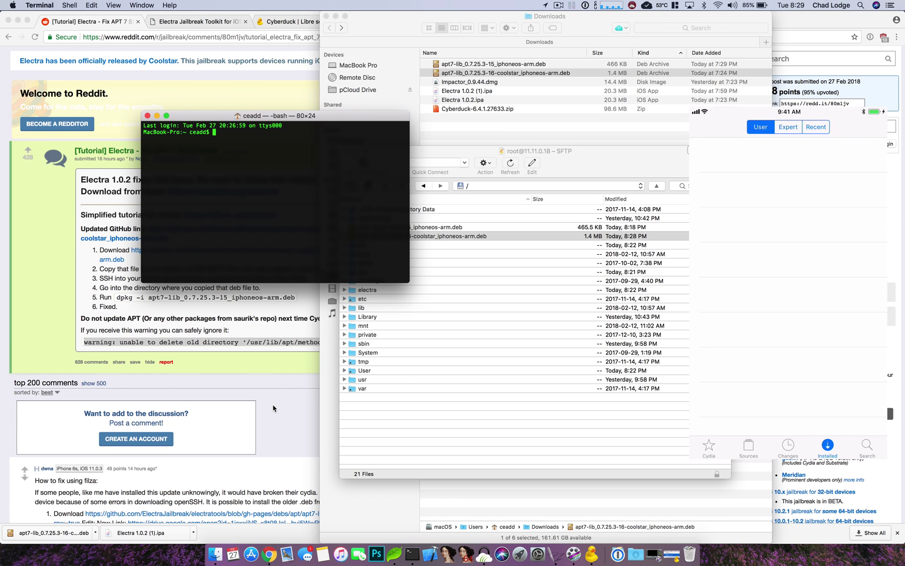
pyautogui.press('F4')
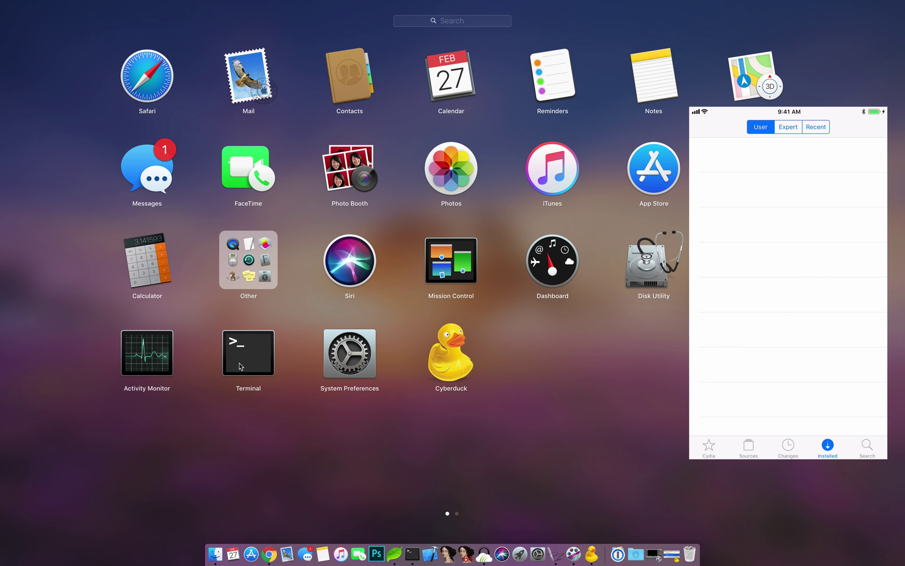
pyautogui.click(280, 433)
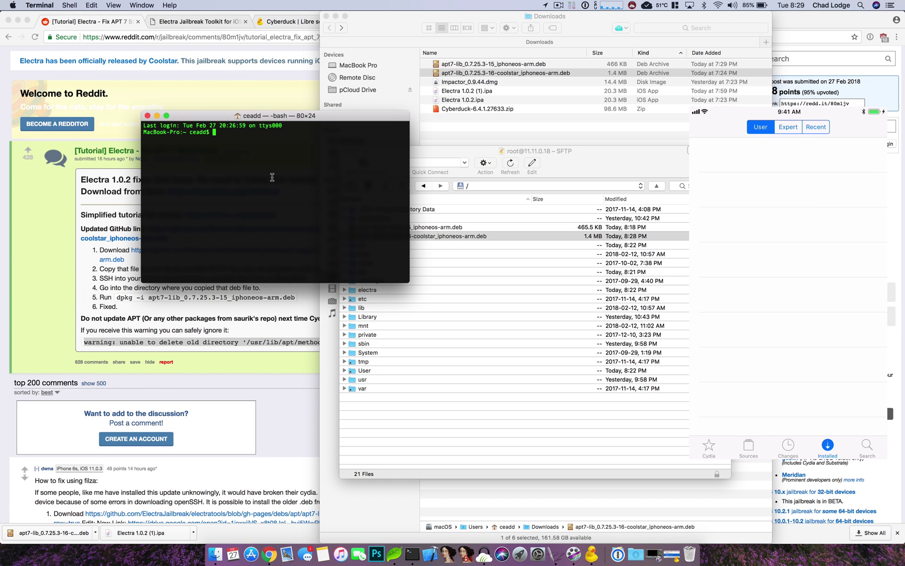
pyautogui.write('ssh root@11.11.')
pyautogui.write('0.18')
pyautogui.press('Return')
pyautogui.write('alpine')
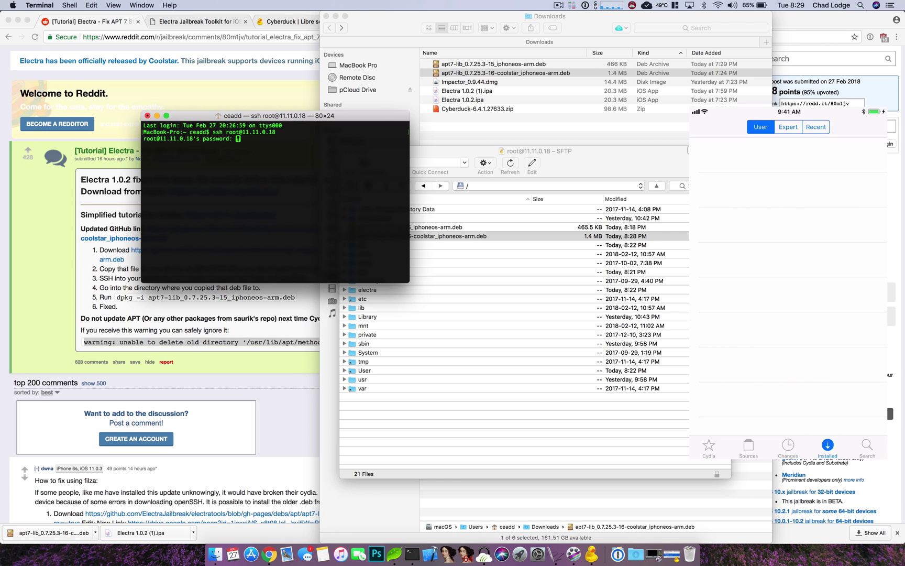
pyautogui.press('Return')
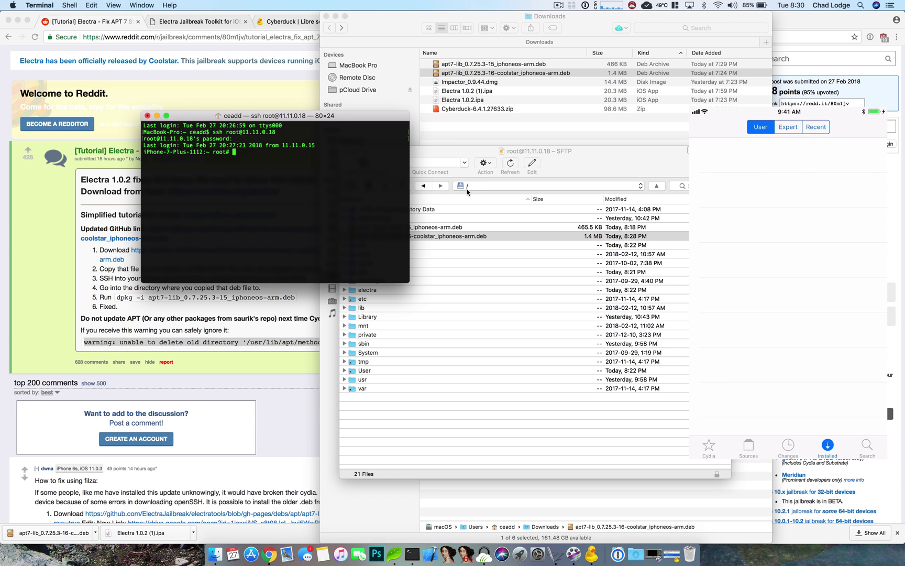
pyautogui.write('cd')
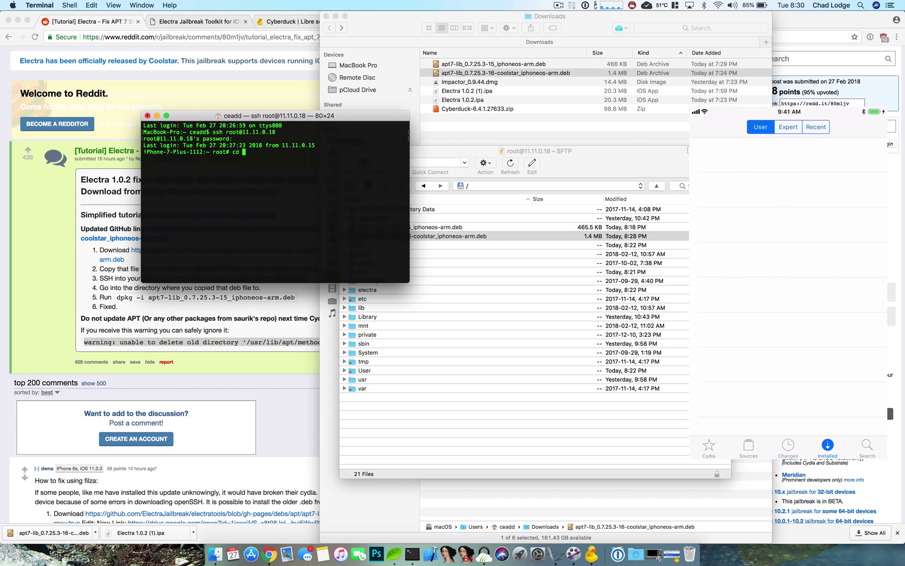
pyautogui.write(' /')
pyautogui.press('Return')
pyautogui.moveTo(203, 159)
pyautogui.mouseDown()
pyautogui.moveTo(211, 151)
pyautogui.moveTo(211, 160)
pyautogui.mouseUp()
# List the iPhone's root folder, highlight the coolstar .deb name, and type 'dpkg -i'.
pyautogui.write('ls')
pyautogui.press('Return')
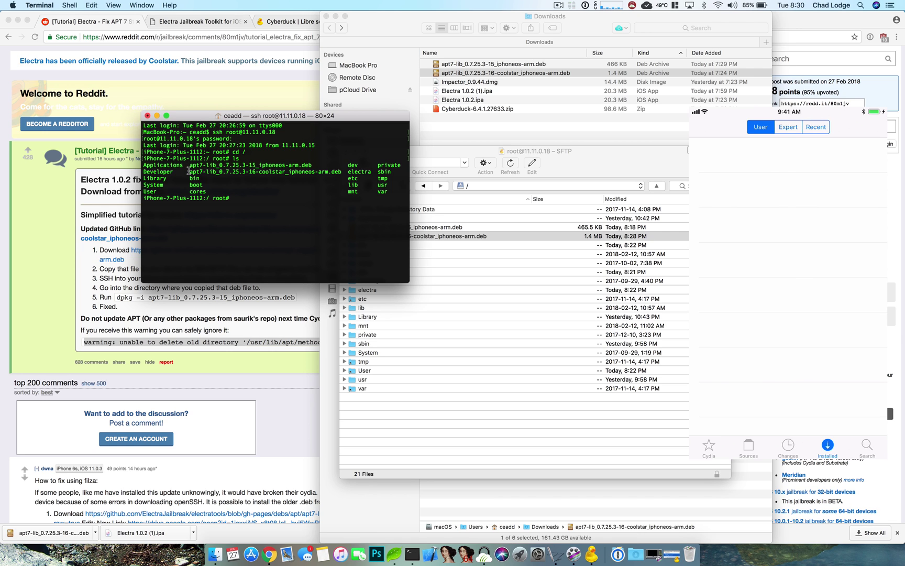
pyautogui.moveTo(188, 171); pyautogui.dragTo(341, 172)
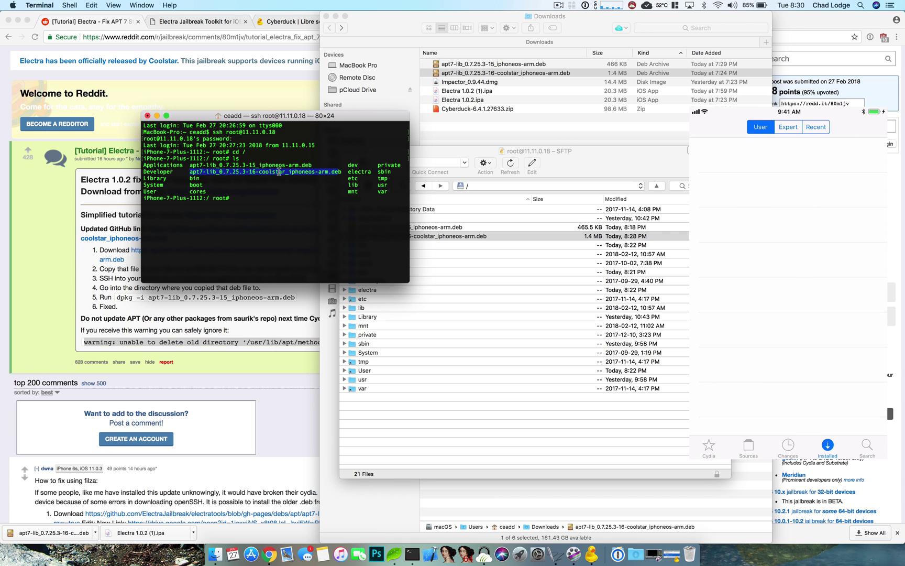
pyautogui.moveTo(260, 171); pyautogui.dragTo(289, 171)
pyautogui.click(255, 225)
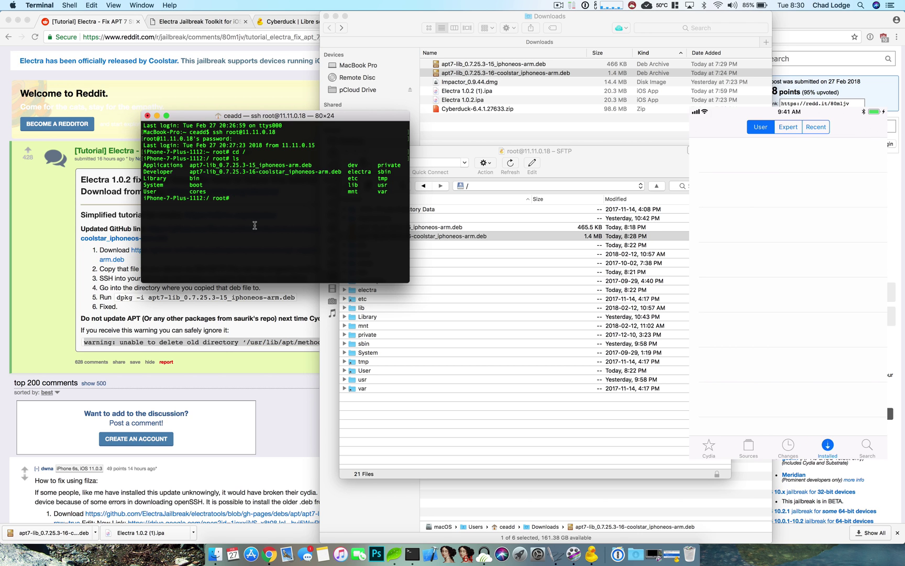
pyautogui.write('dpkg -iv')
pyautogui.press('BackSpace')
# Paste apt7-lib_0.7.25.3-16-coolstar_iphoneos-arm.deb after dpkg -i and run the install.
pyautogui.moveTo(190, 172); pyautogui.dragTo(339, 172)
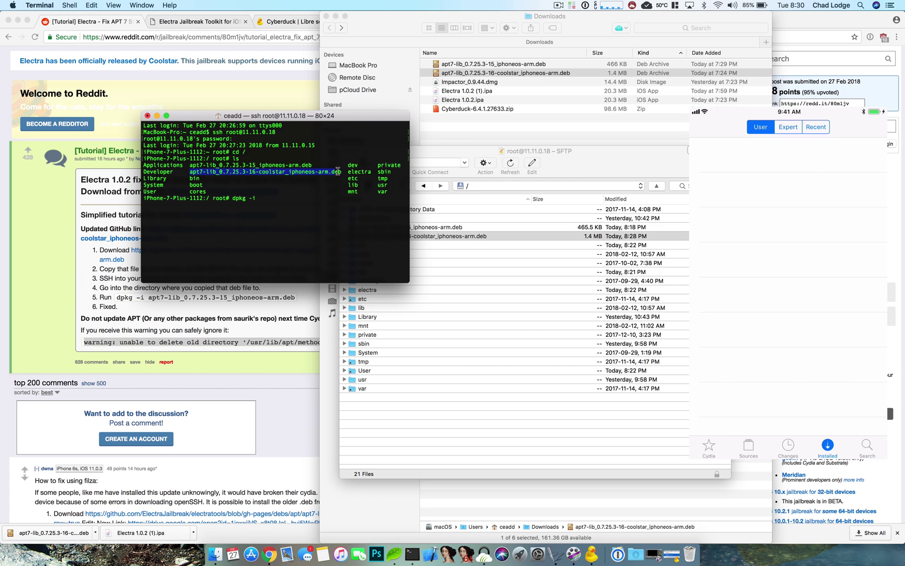
pyautogui.rightClick(331, 171)
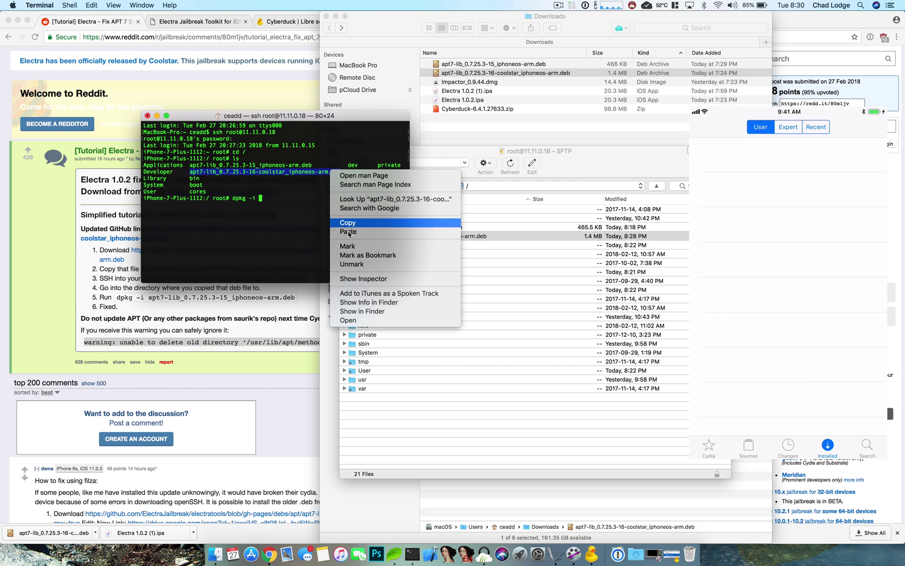
pyautogui.click(348, 223)
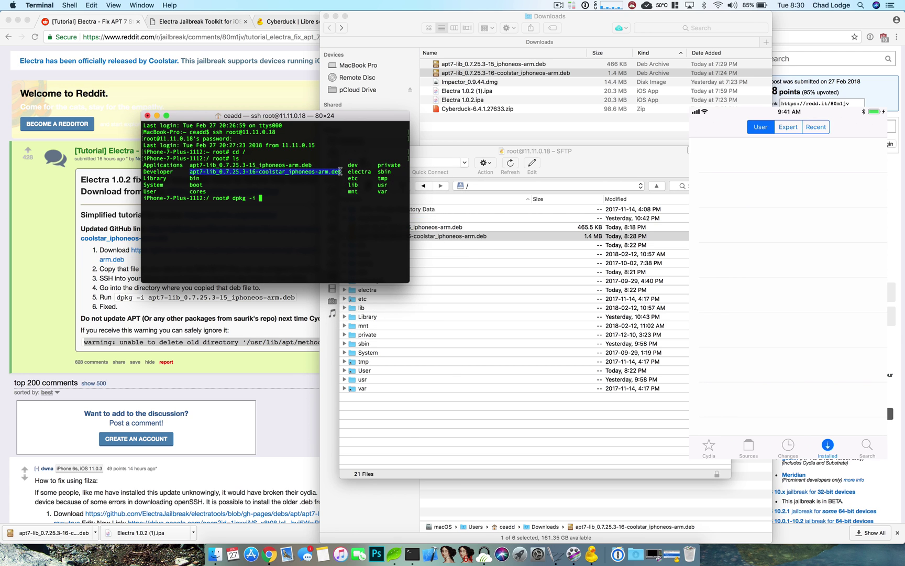
pyautogui.click(307, 200)
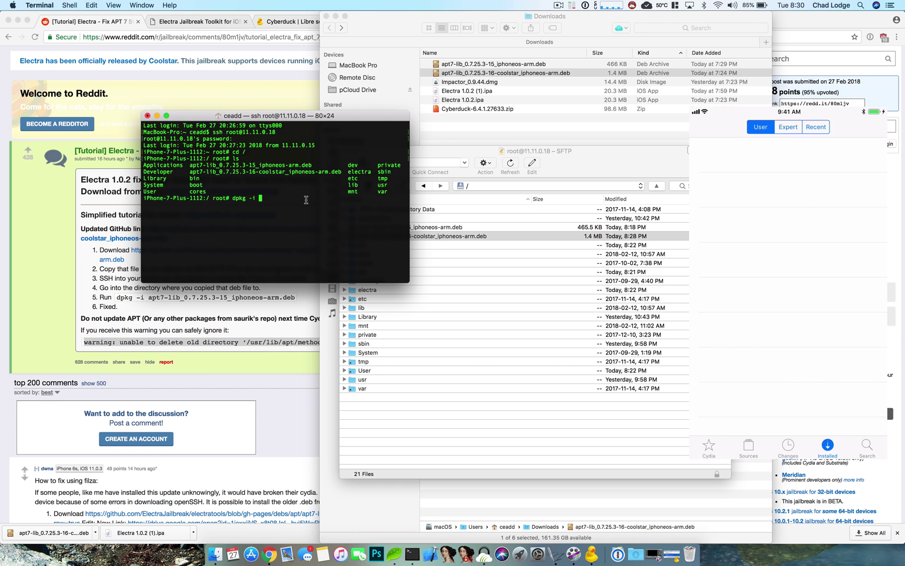
pyautogui.press('super+v')
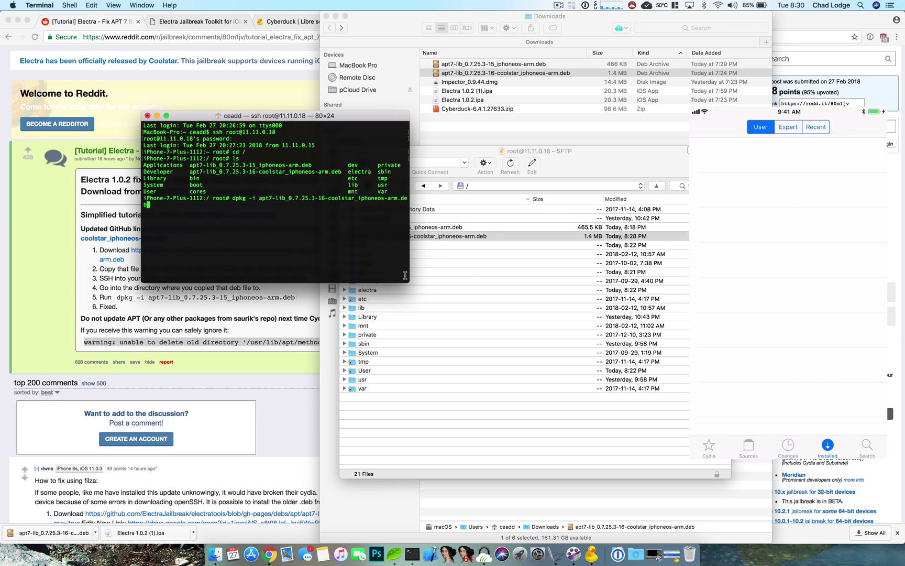
pyautogui.moveTo(410, 281); pyautogui.dragTo(465, 282)
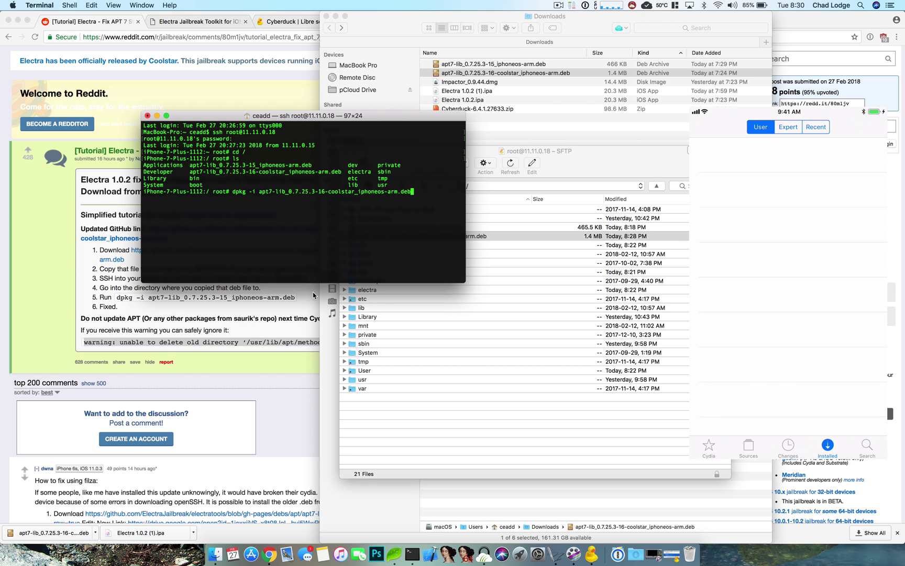
pyautogui.press('Return')
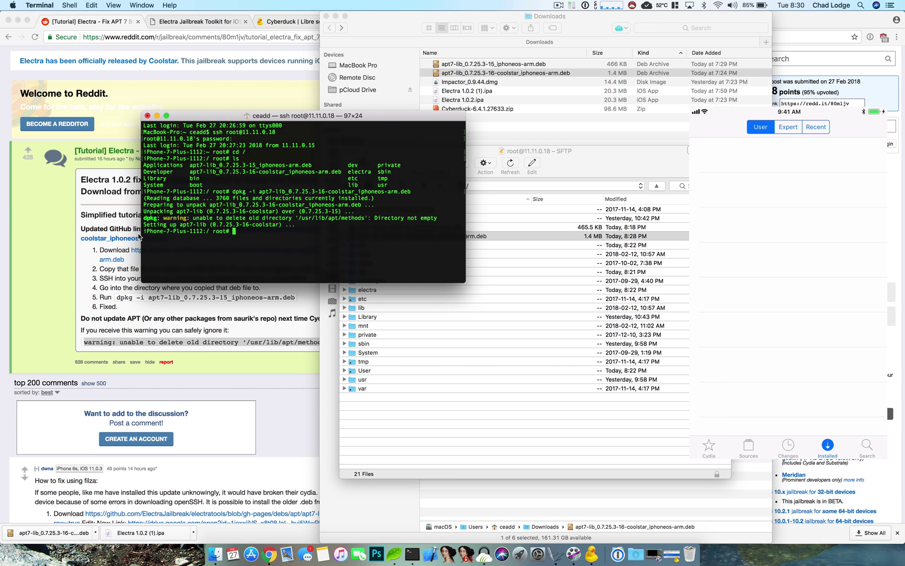
pyautogui.moveTo(142, 217); pyautogui.dragTo(508, 218)
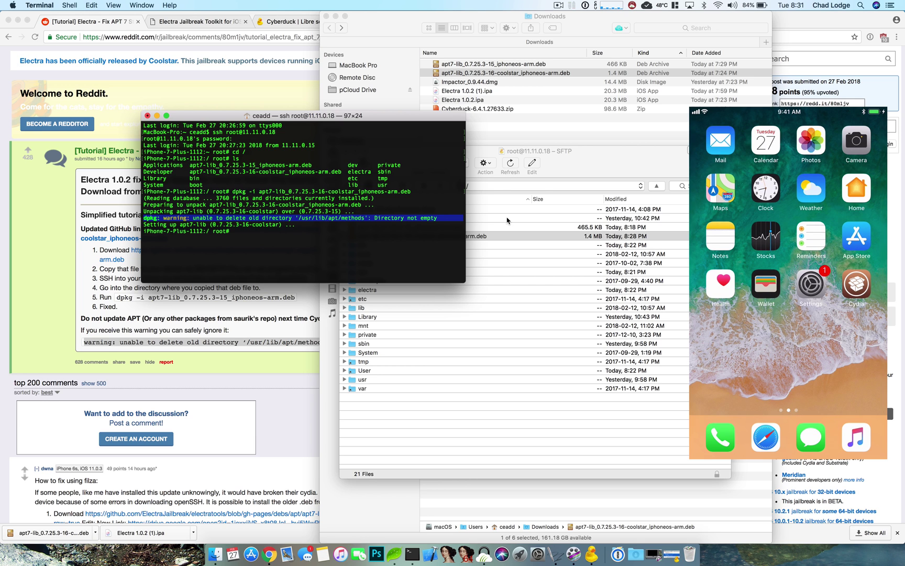
pyautogui.click(601, 160)
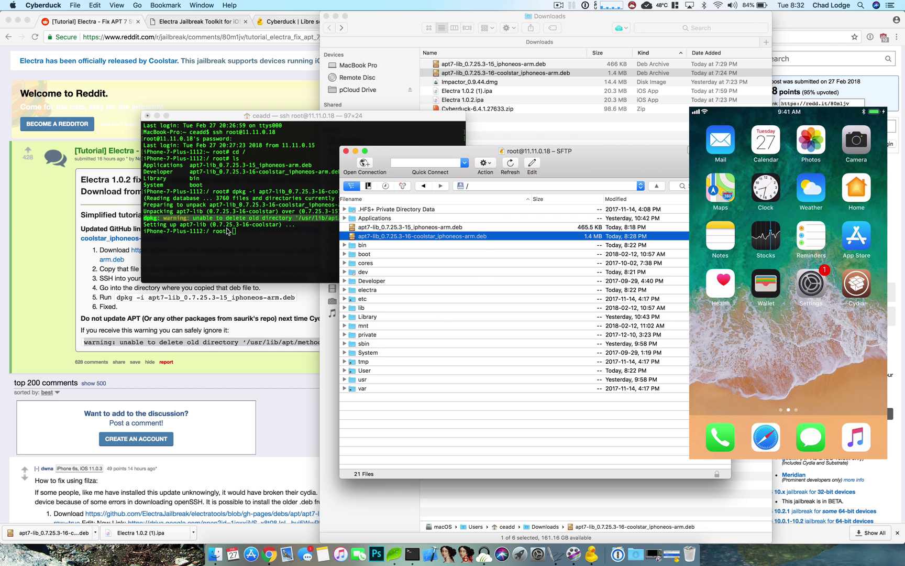
pyautogui.click(238, 247)
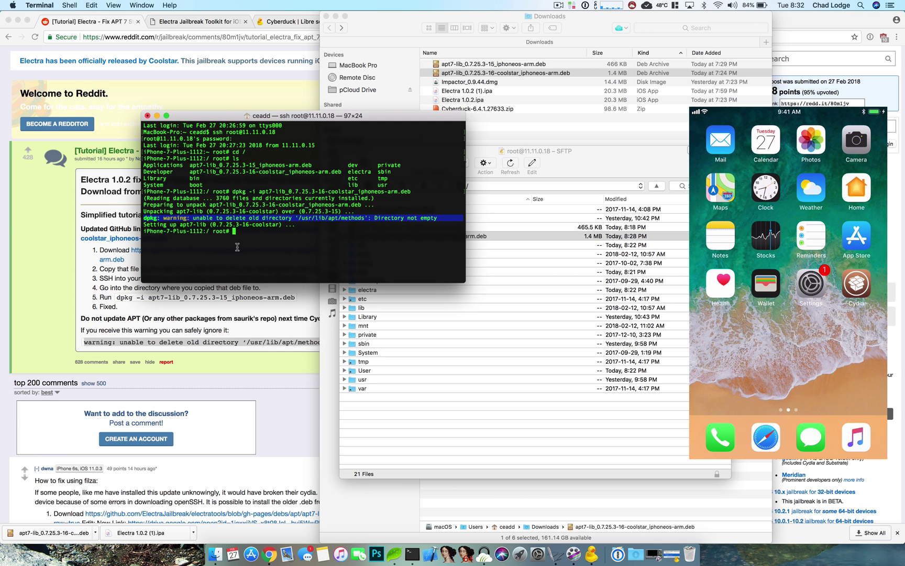